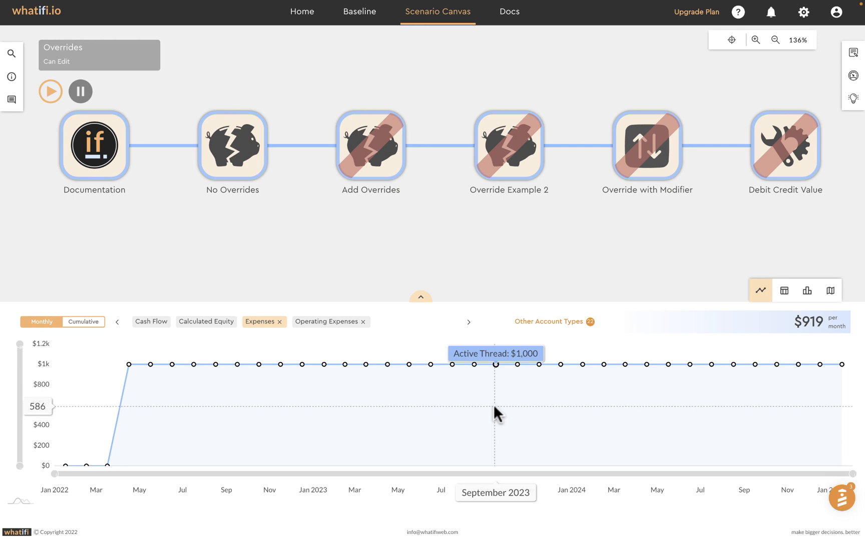
# Step: Review the settings of the No Overrides expense
pyautogui.click(231, 134)
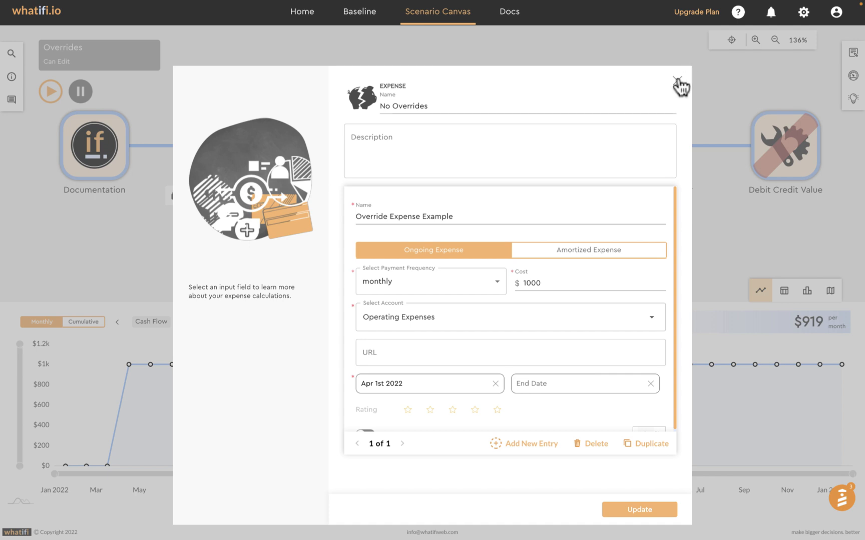
pyautogui.click(678, 80)
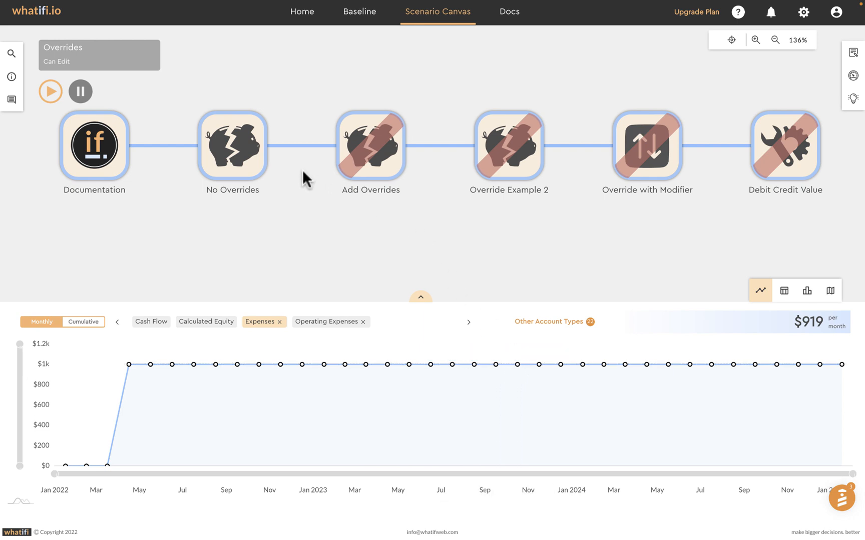
# Step: Bypass the No Overrides expense and remove the bypass from Override Example 2
pyautogui.click(236, 153)
pyautogui.click(194, 195)
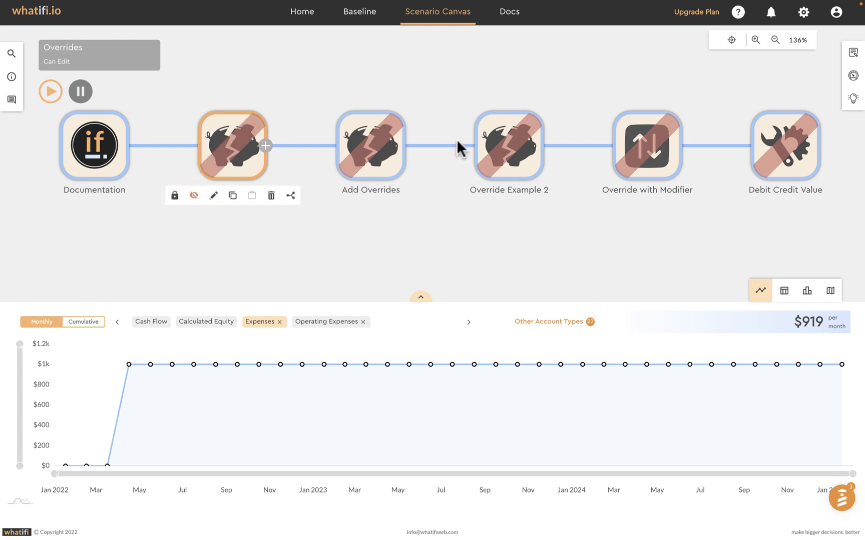
pyautogui.click(500, 148)
pyautogui.click(471, 196)
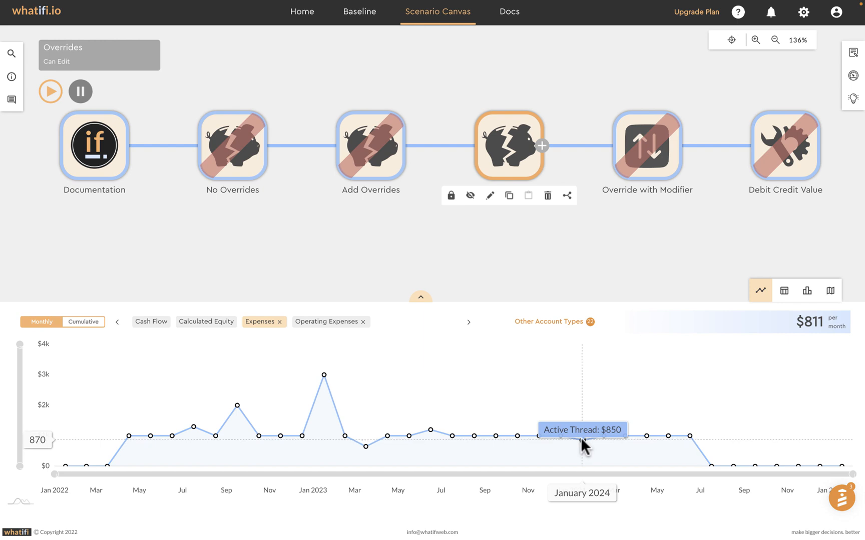
# Step: Manually override the Sep 2023 monthly cost in Override Example 2 with $560 and save the expense
pyautogui.click(510, 148)
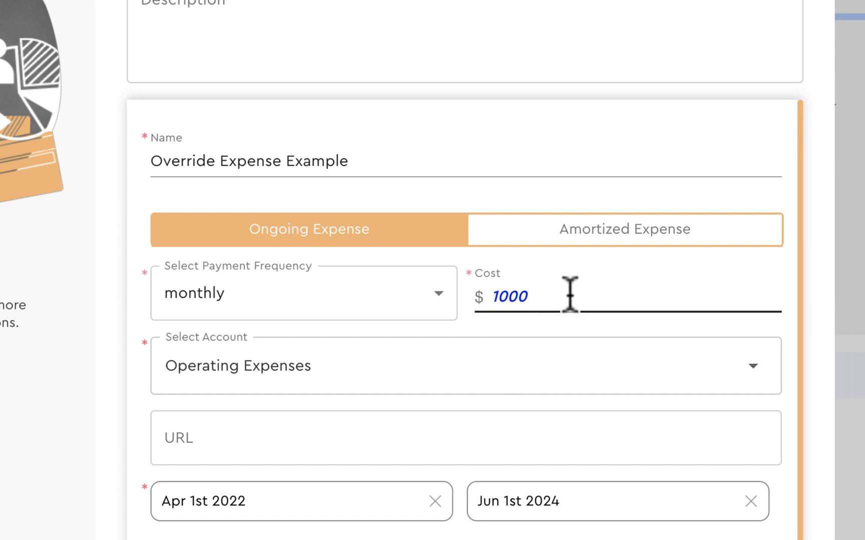
pyautogui.click(545, 296)
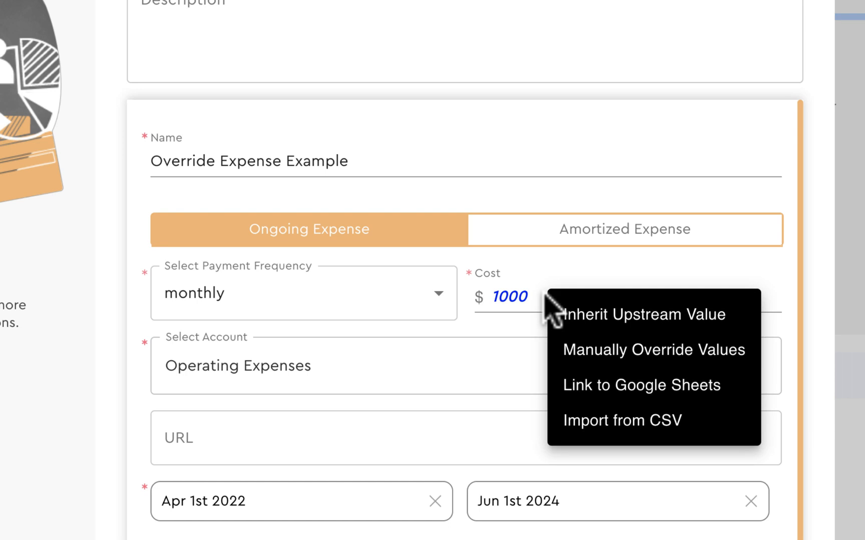
pyautogui.click(619, 356)
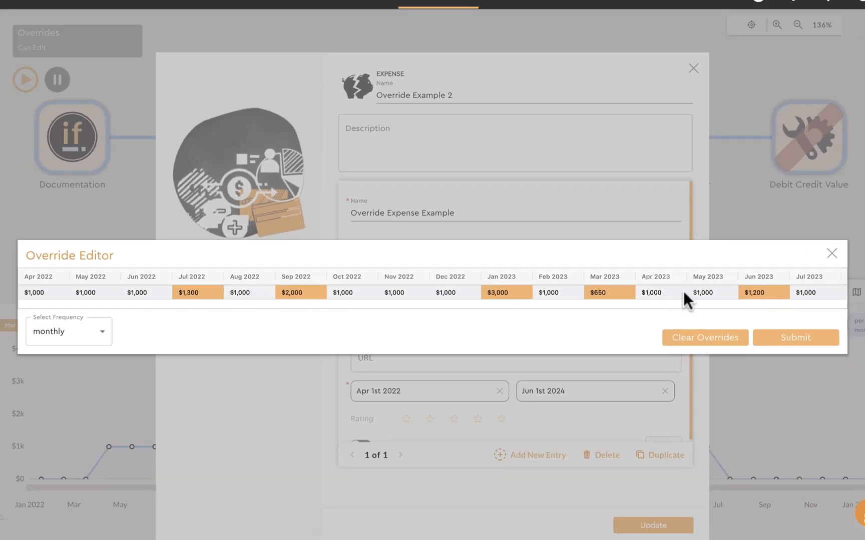
pyautogui.hscroll(9, 330, 289)
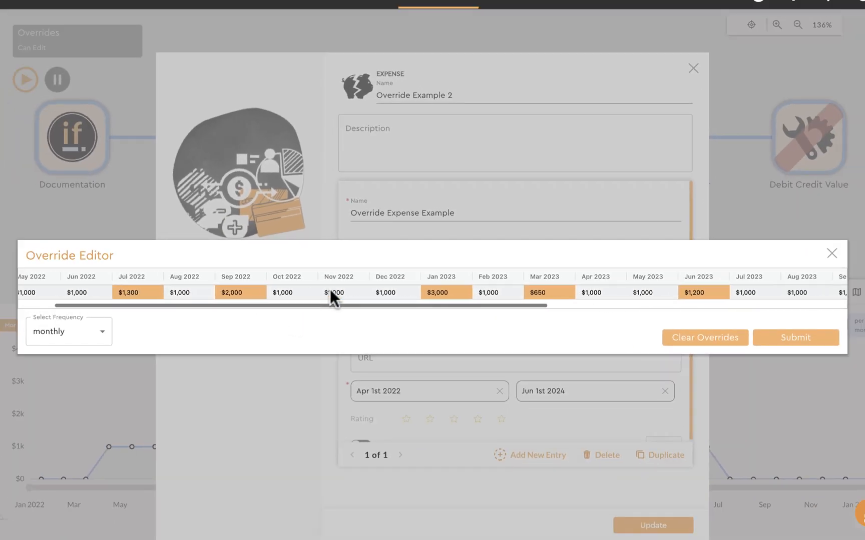
pyautogui.hscroll(3, 330, 288)
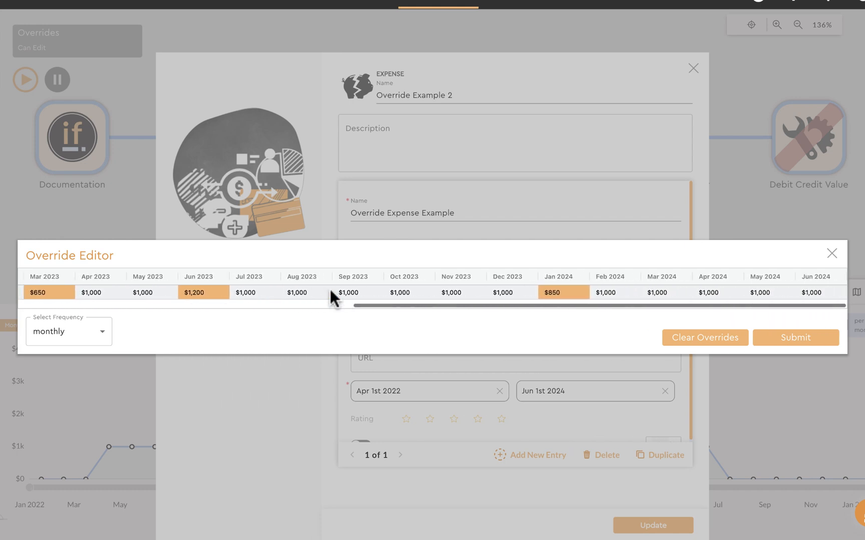
pyautogui.doubleClick(365, 291)
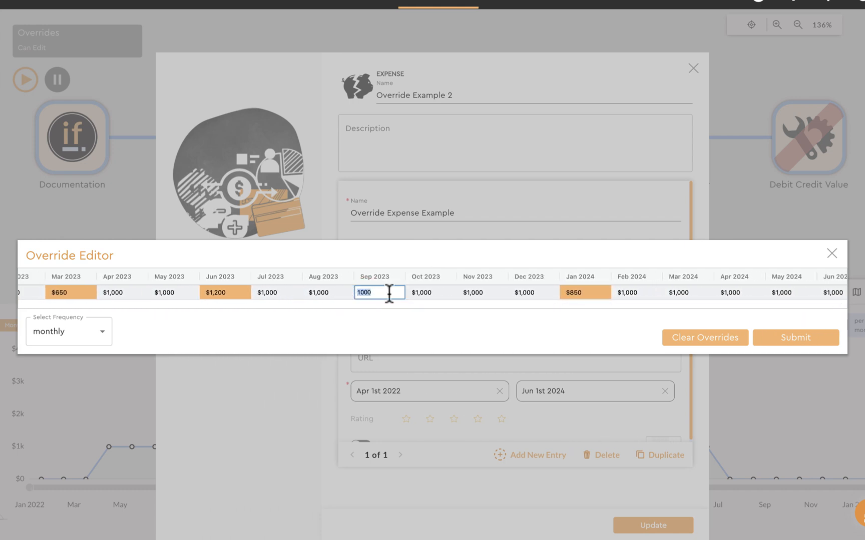
pyautogui.press('Return')
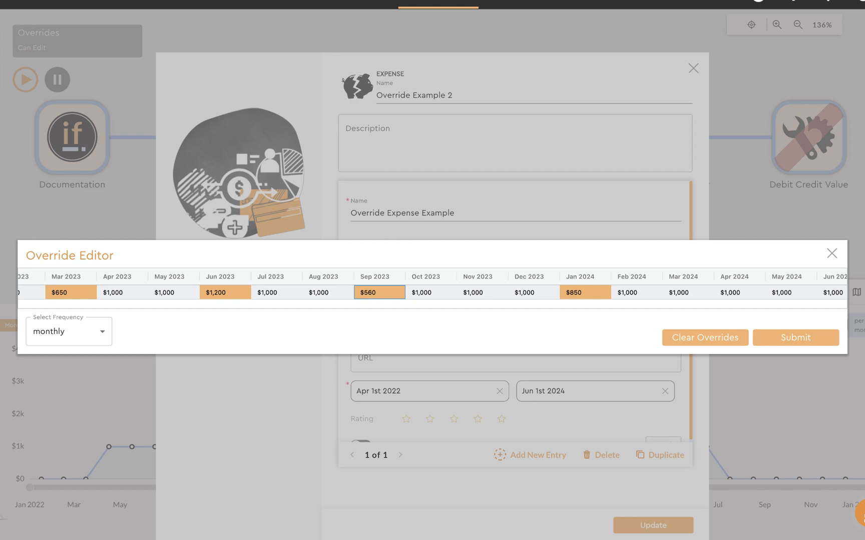
pyautogui.click(809, 342)
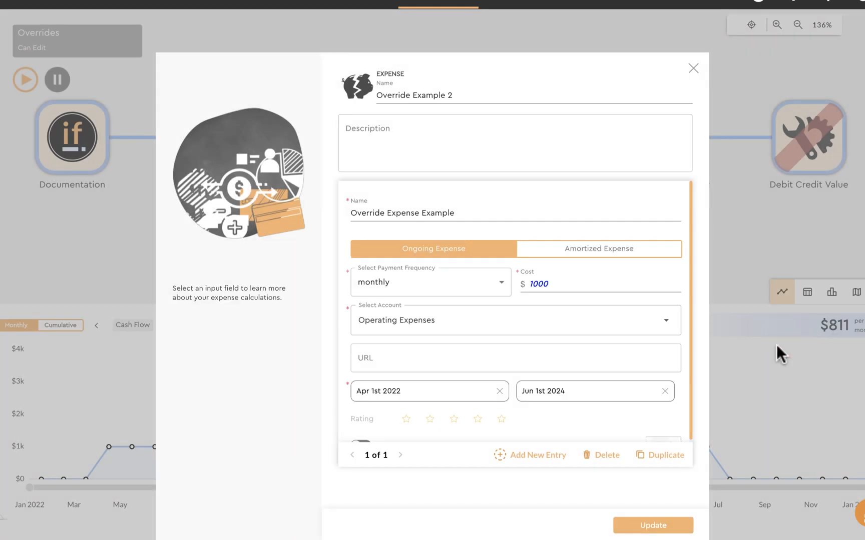
pyautogui.click(657, 522)
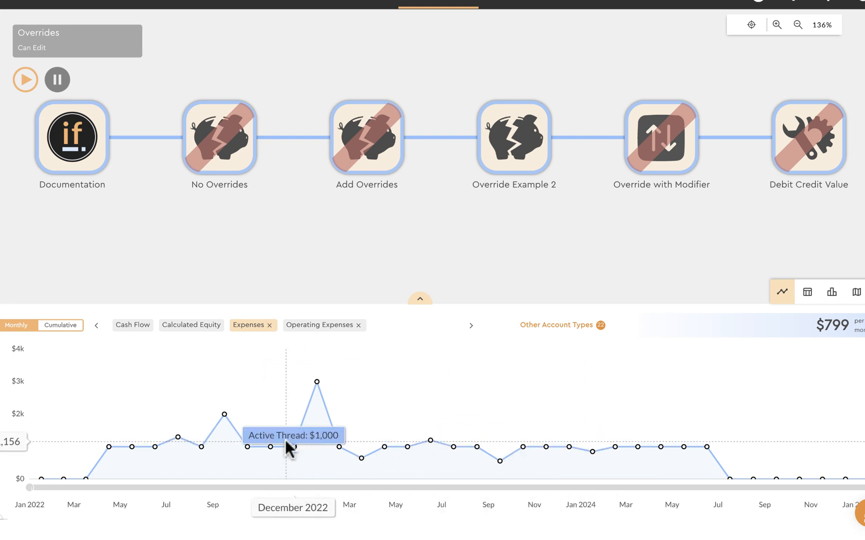
# Step: Bypass Override Example 2 and remove the bypass from the Add Overrides expense
pyautogui.click(518, 136)
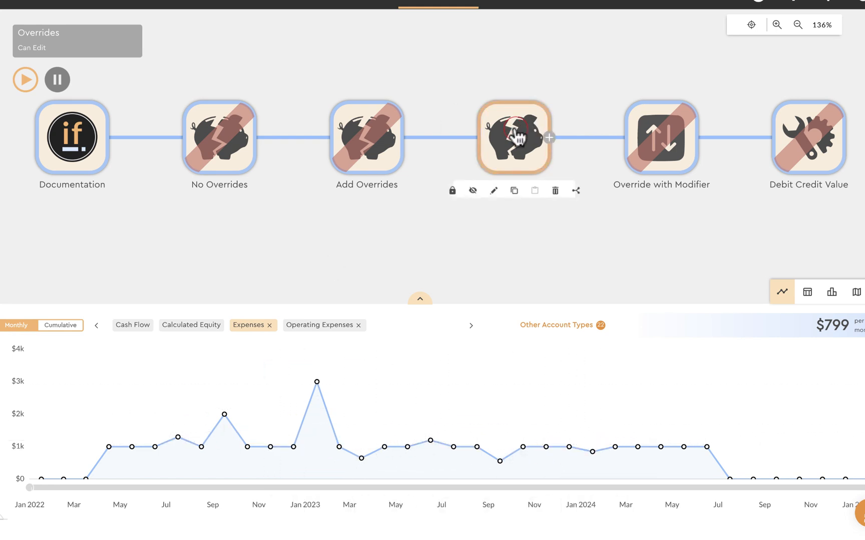
pyautogui.click(472, 191)
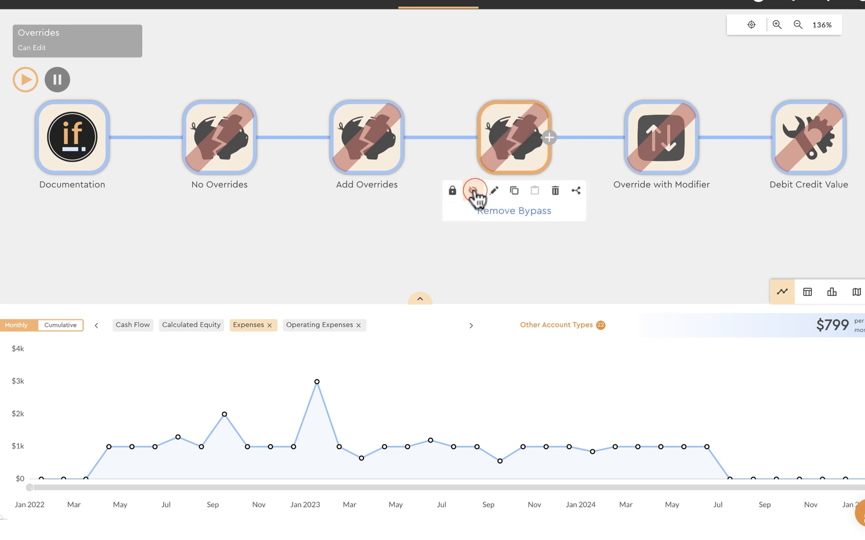
pyautogui.click(367, 144)
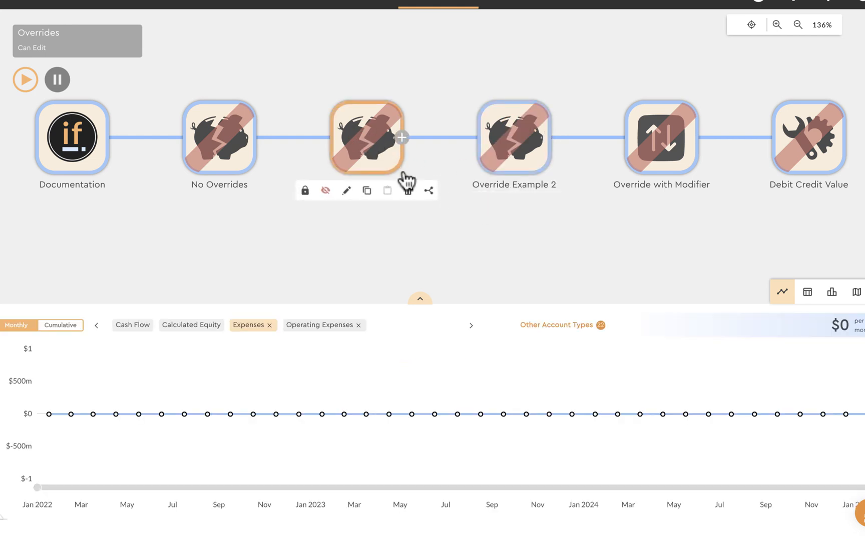
pyautogui.click(325, 193)
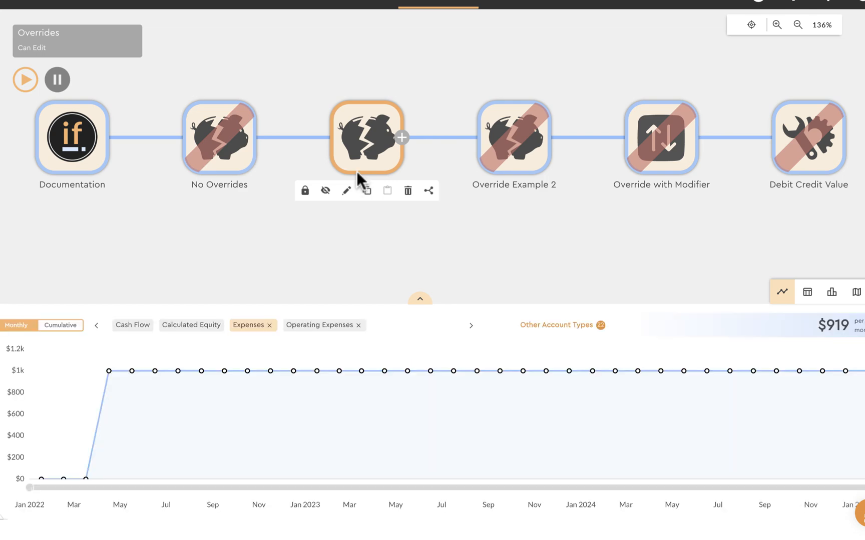
# Step: Manually override the Add Overrides expense's monthly cost with $760 for Sep 2022 and $670 for Mar 2023, and save the expense
pyautogui.doubleClick(367, 146)
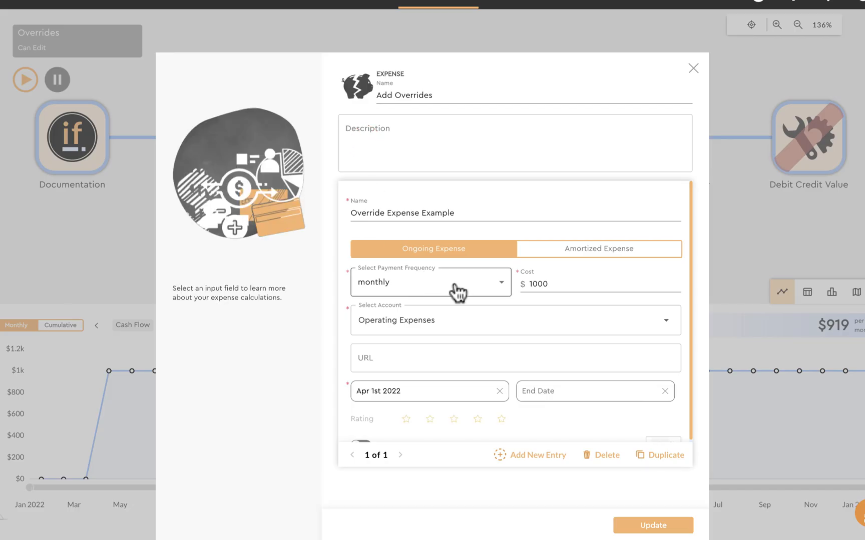
pyautogui.rightClick(559, 280)
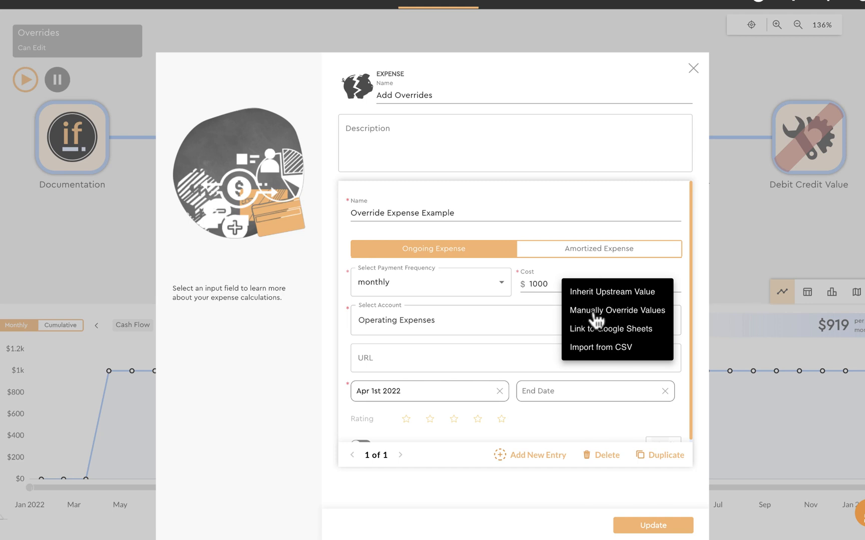
pyautogui.click(595, 313)
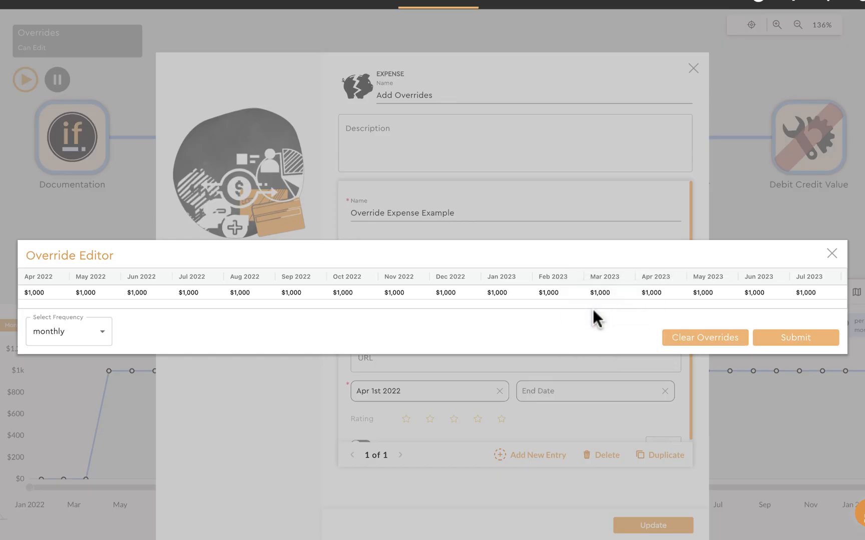
pyautogui.hscroll(10, 357, 296)
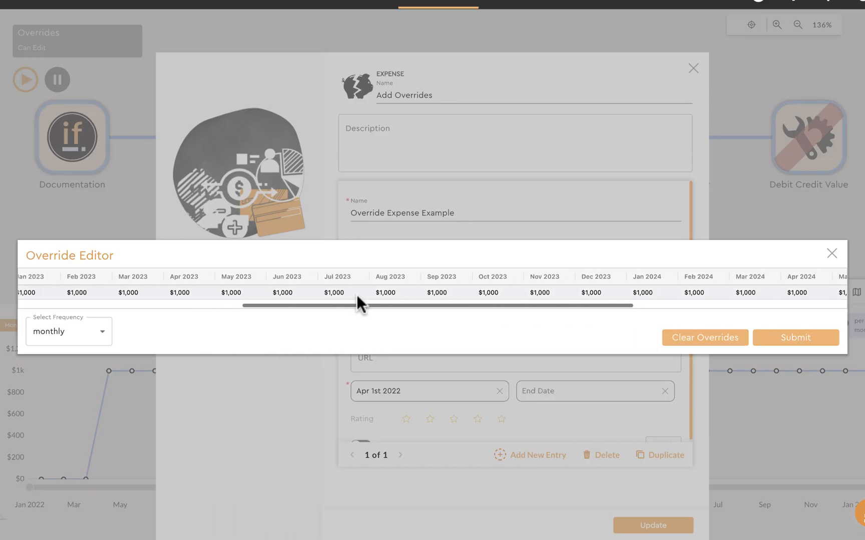
pyautogui.hscroll(-10, 353, 300)
pyautogui.doubleClick(291, 292)
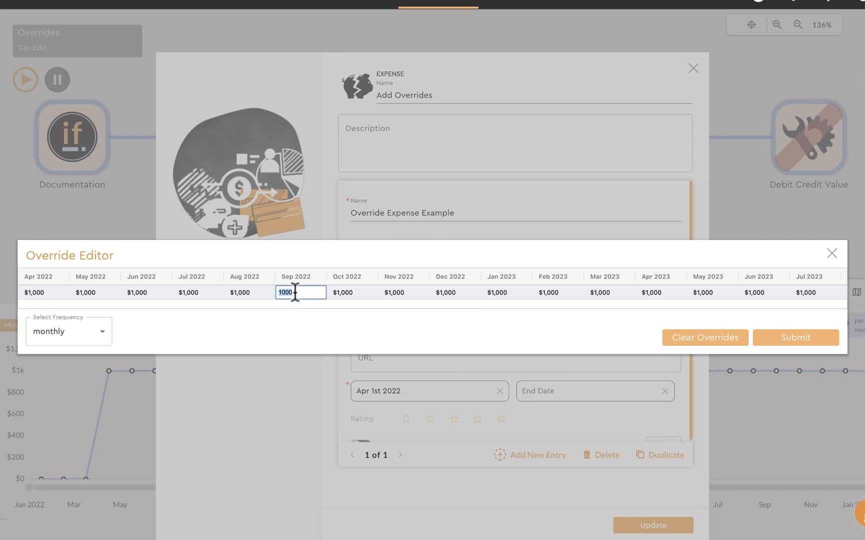
pyautogui.press('Return')
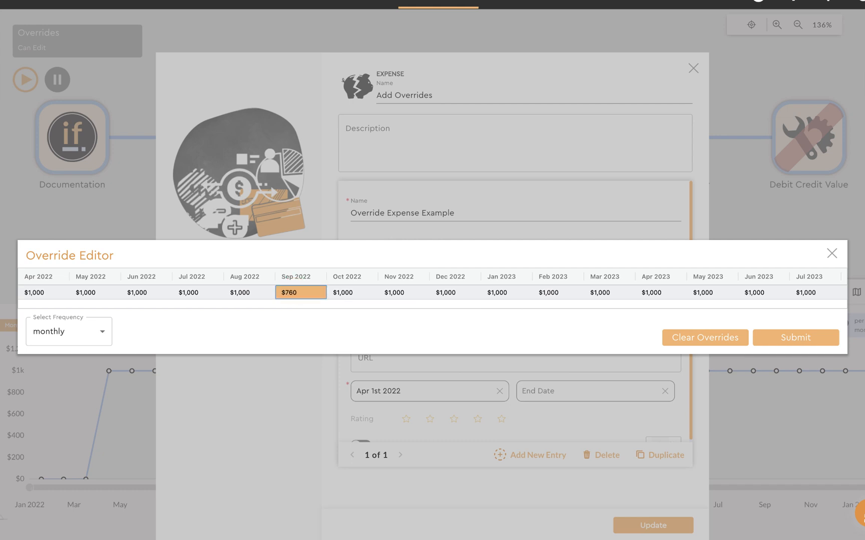
pyautogui.doubleClick(603, 293)
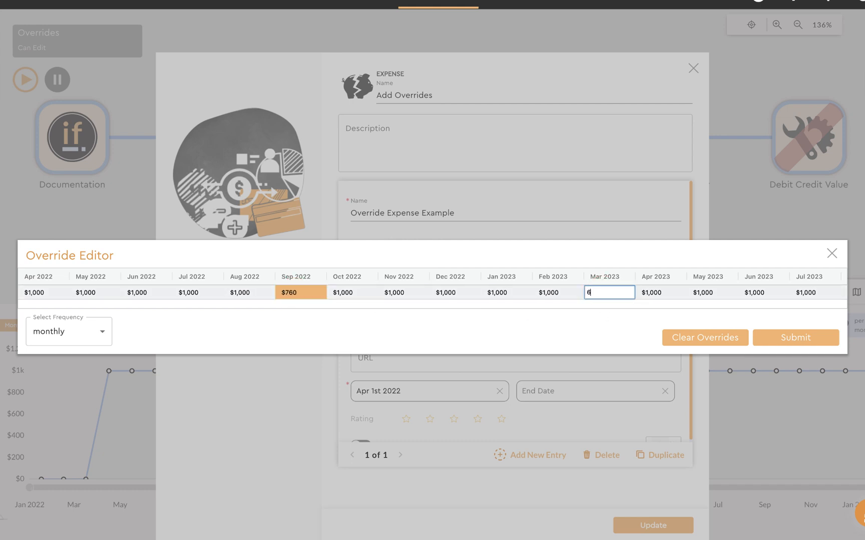
pyautogui.press('Return')
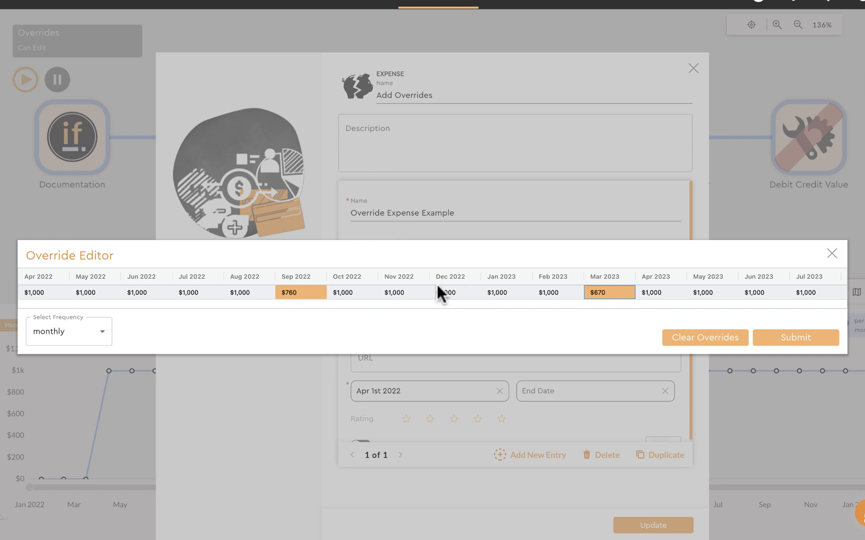
pyautogui.click(796, 338)
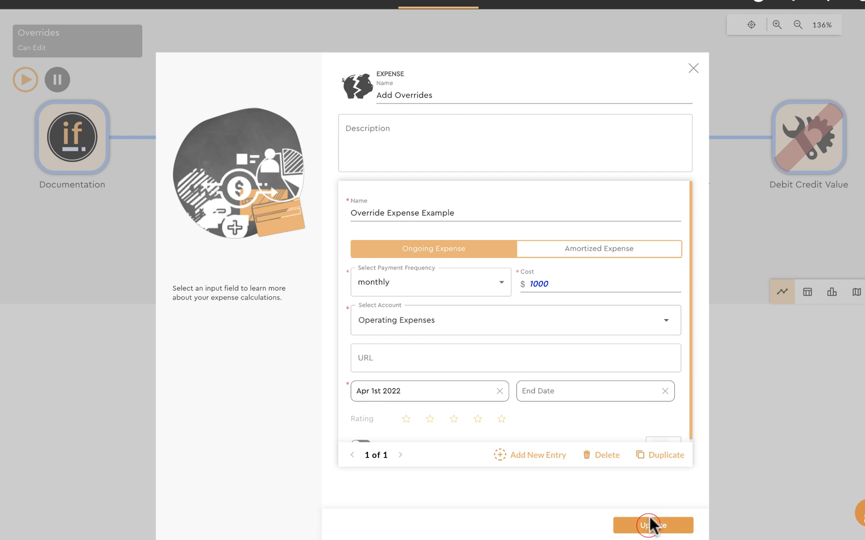
pyautogui.click(651, 524)
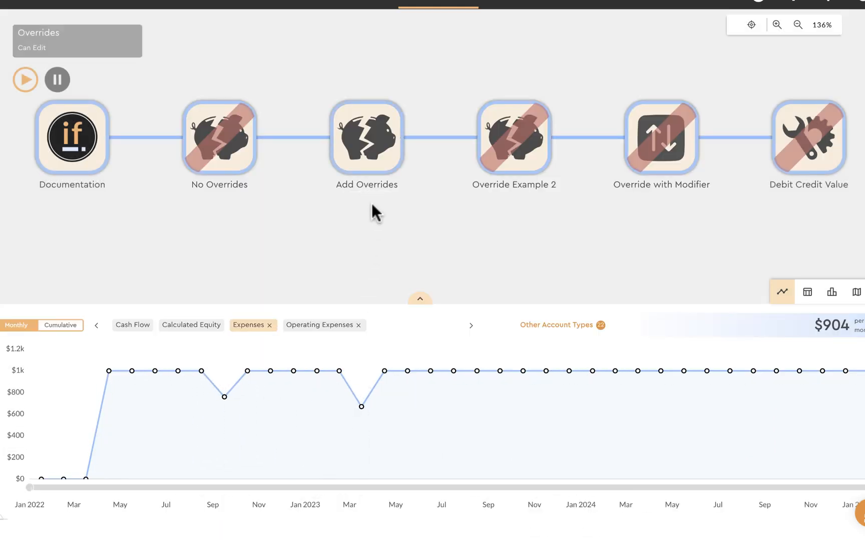
# Step: Clear all manual cost overrides from the Add Overrides expense and submit the change
pyautogui.doubleClick(370, 136)
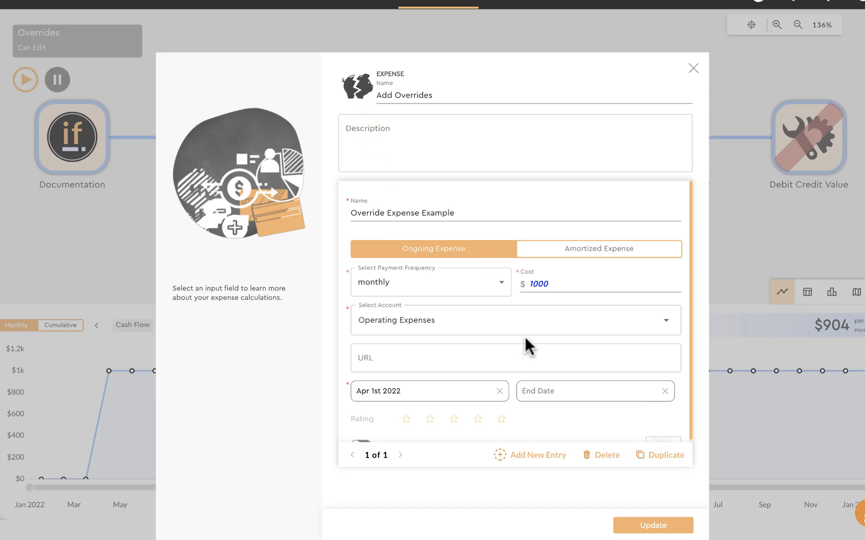
pyautogui.rightClick(557, 279)
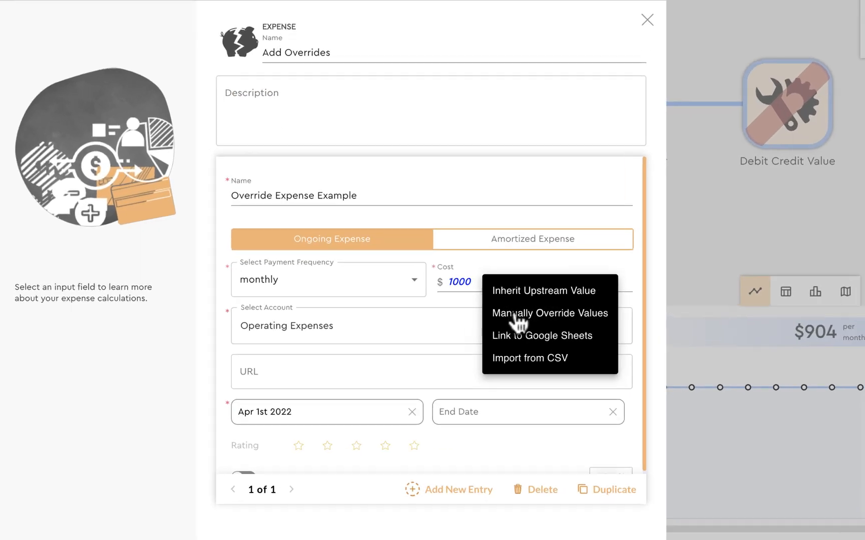
pyautogui.click(583, 312)
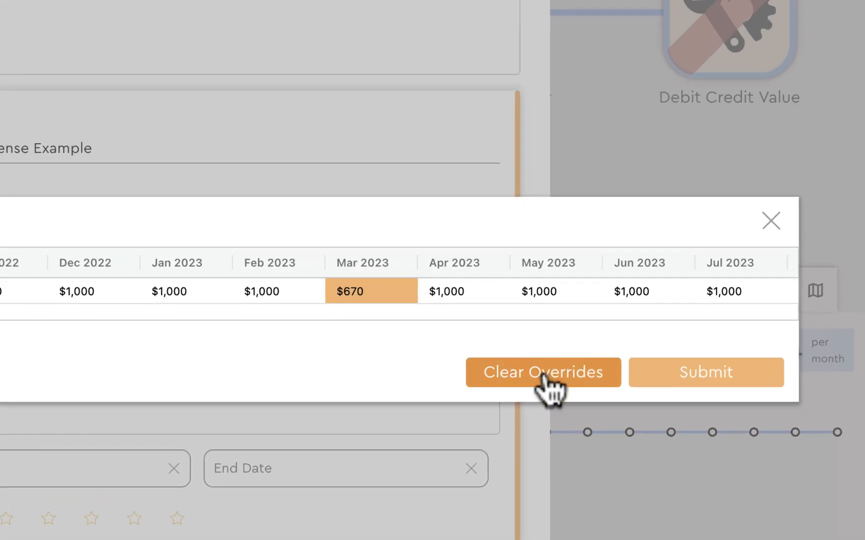
pyautogui.click(543, 373)
pyautogui.click(684, 383)
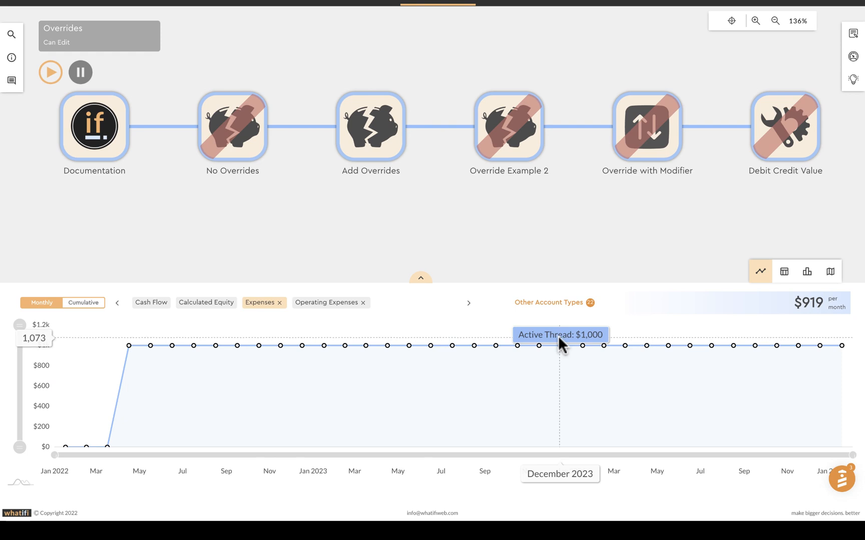
# Step: Bypass the Add Overrides expense and remove the bypass from Override with Modifier
pyautogui.moveTo(654, 203); pyautogui.dragTo(509, 207)
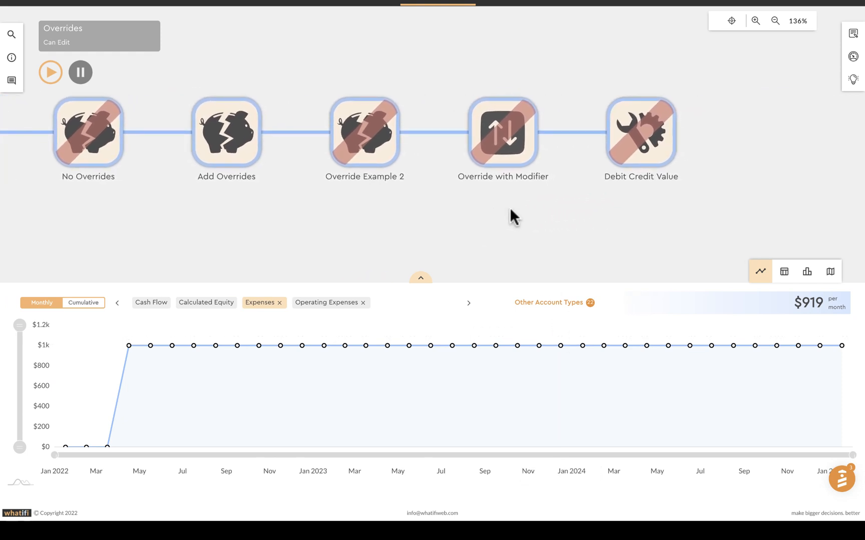
pyautogui.click(226, 140)
pyautogui.click(188, 182)
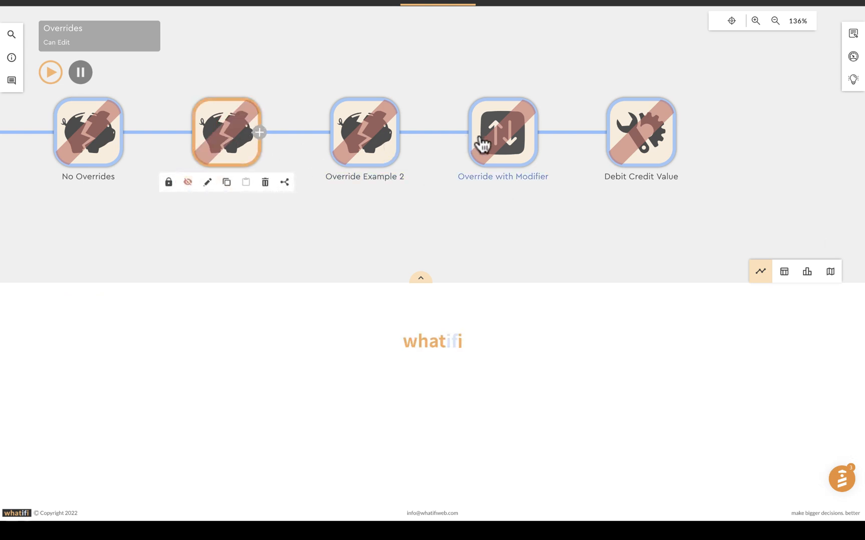
pyautogui.click(505, 142)
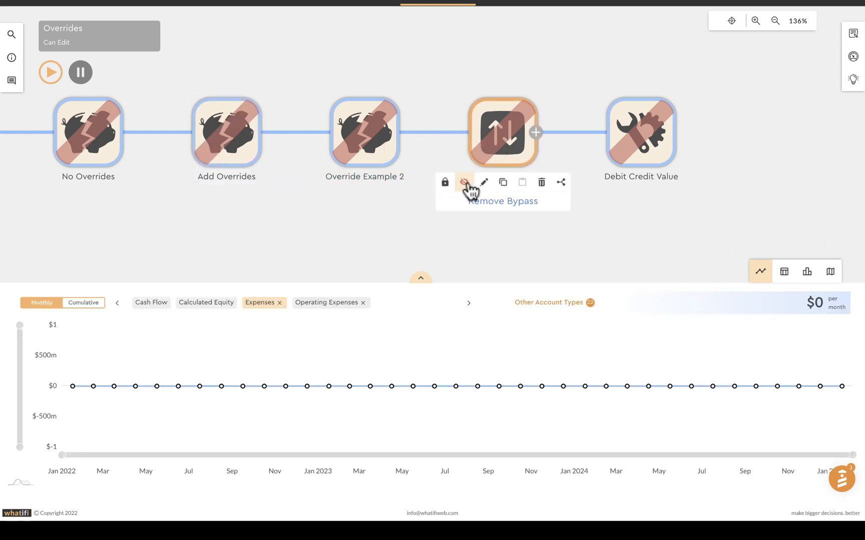
pyautogui.click(464, 183)
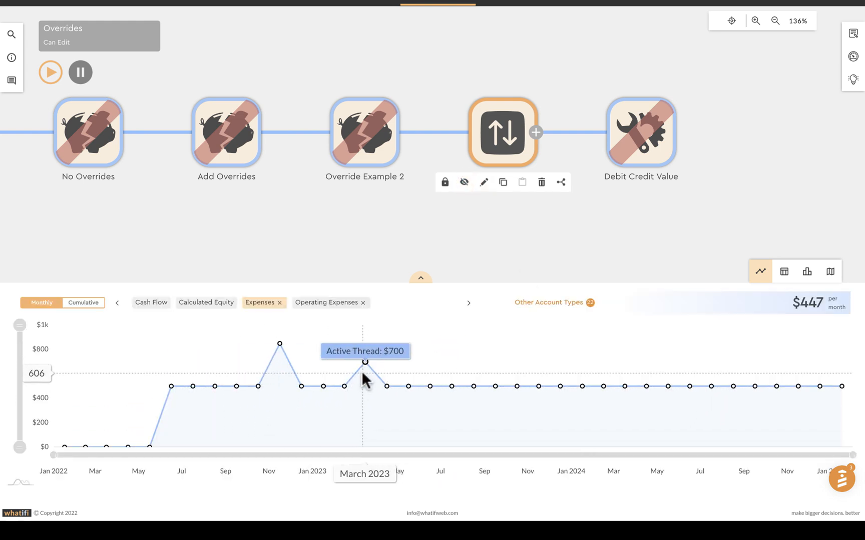
# Step: Remove the bypass from the Debit Credit Value item at the end of the scenario chain
pyautogui.click(646, 134)
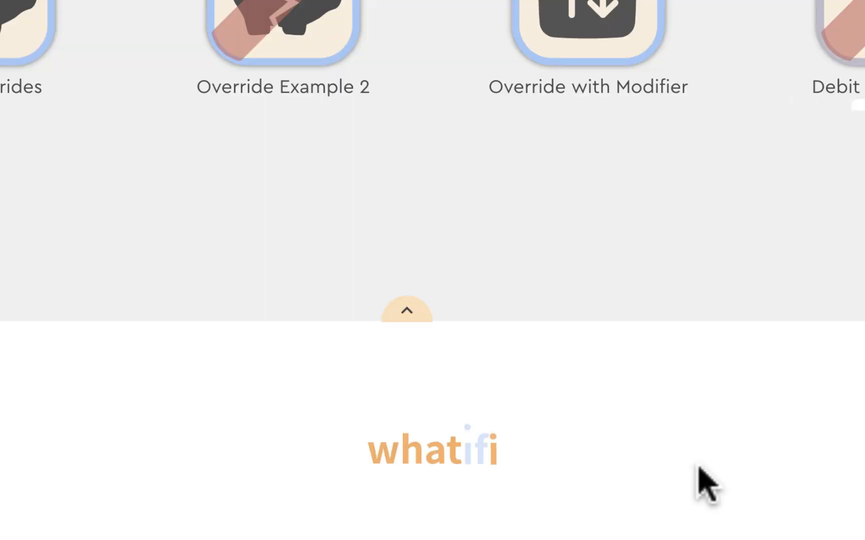
pyautogui.click(864, 5)
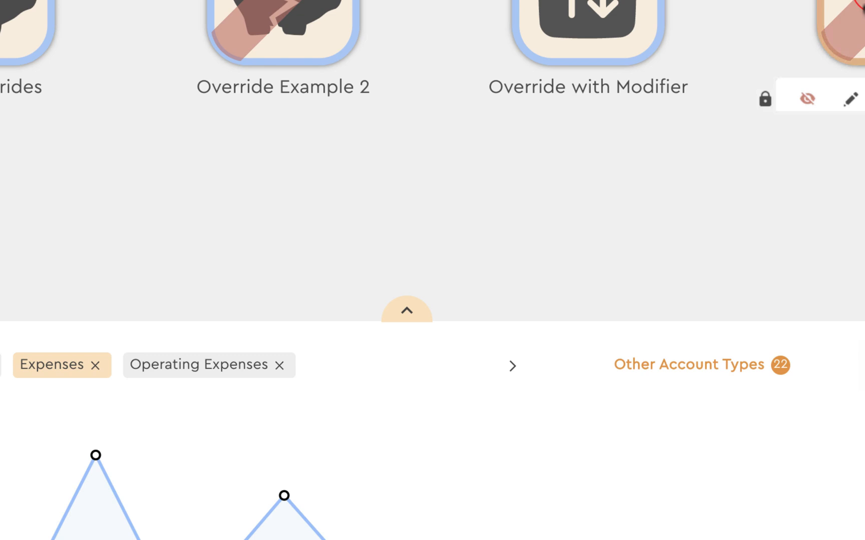
pyautogui.click(808, 102)
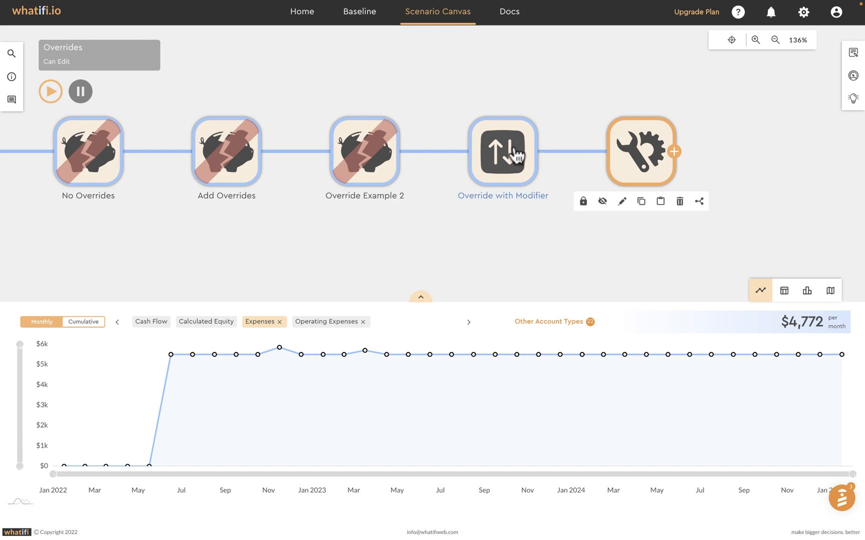
pyautogui.moveTo(423, 237); pyautogui.dragTo(540, 241)
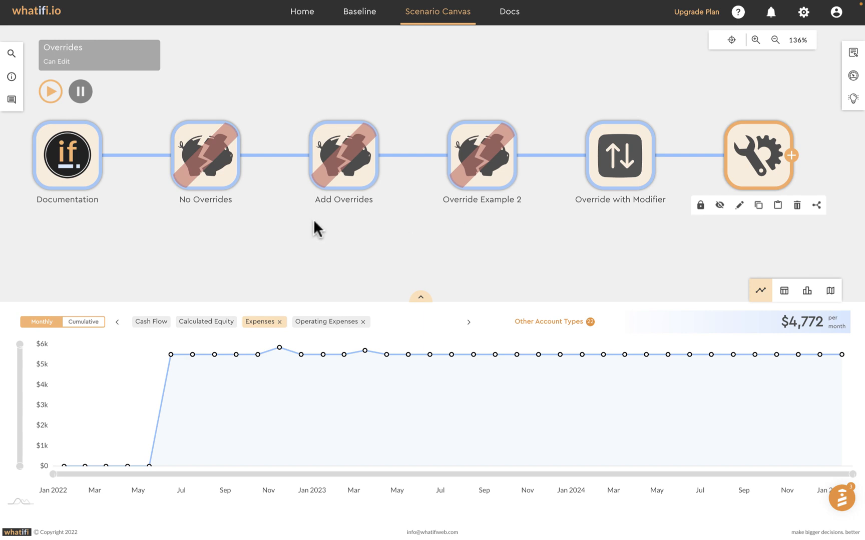